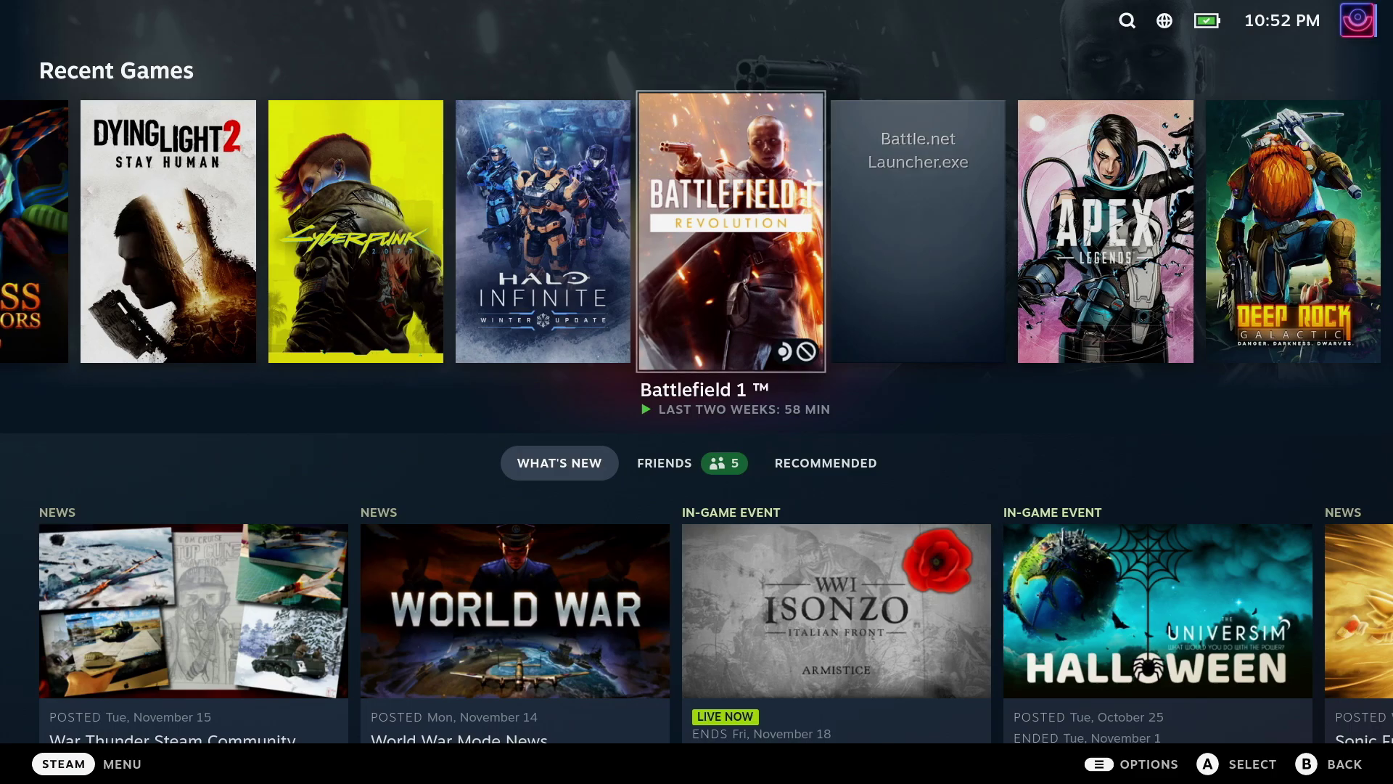
Step: Open the Battlefield 1 page from the recent games and launch the game
{"action": "key", "text": "Return"}
{"action": "key", "text": "Return"}
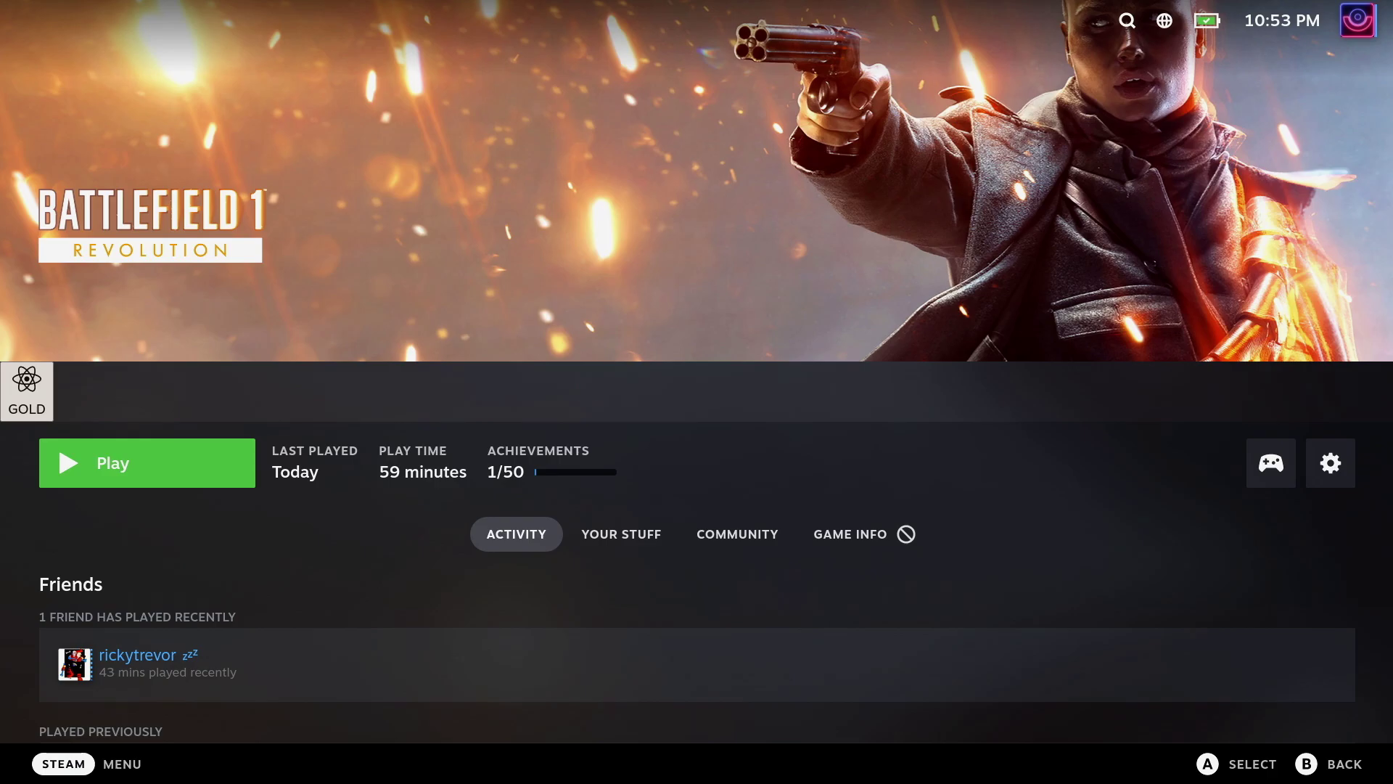
{"action": "key", "text": "Return"}
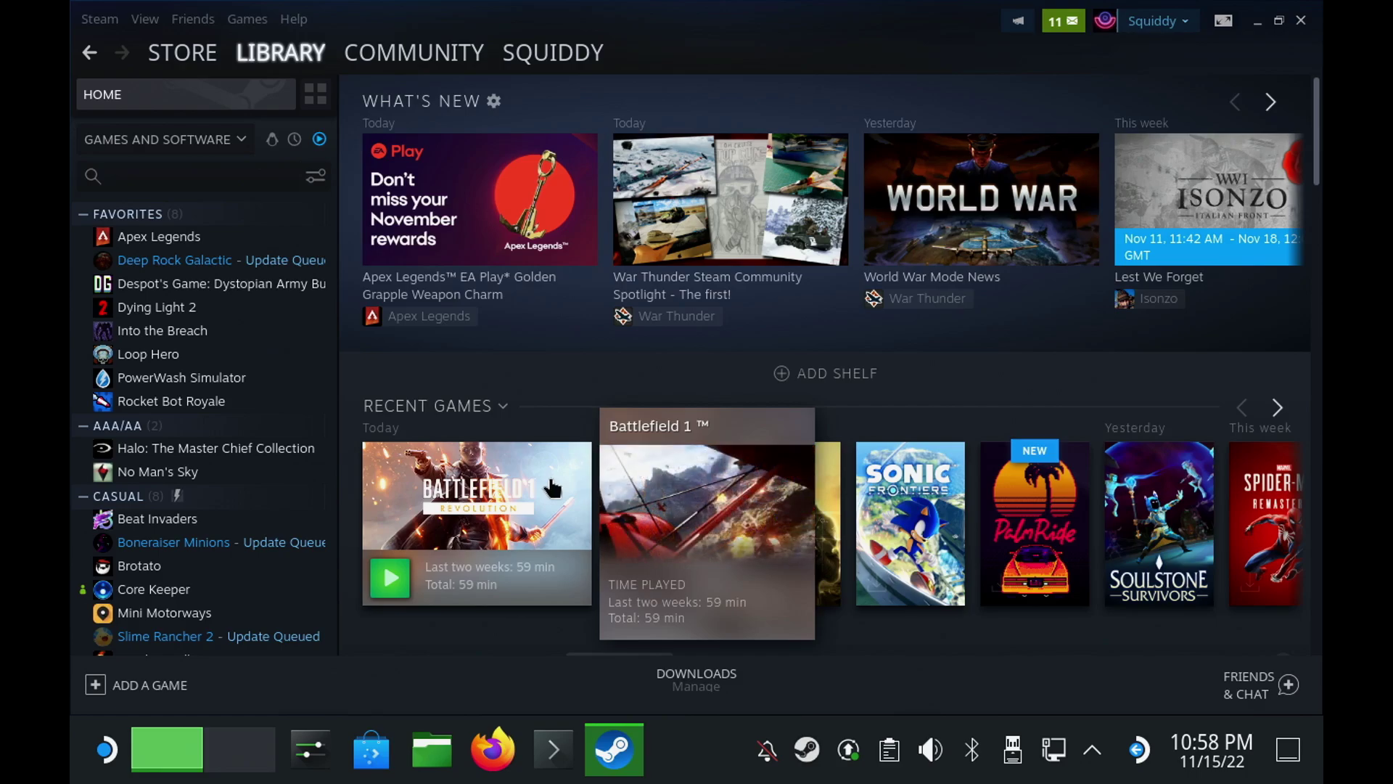
Step: Browse Battlefield 1's local files from its desktop library properties and go to the compatdata folder under steamapps
{"action": "right_click", "coordinate": [552, 487]}
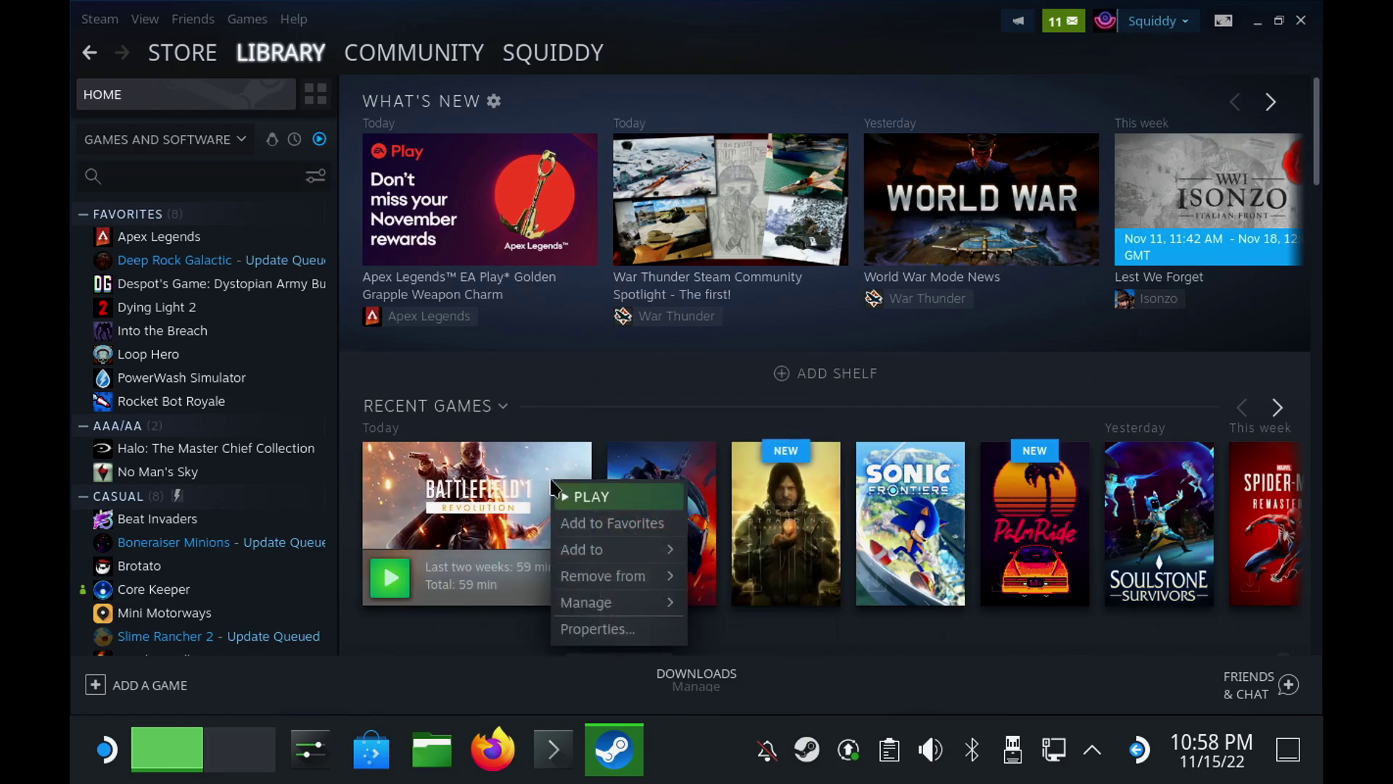
{"action": "left_click", "coordinate": [598, 630]}
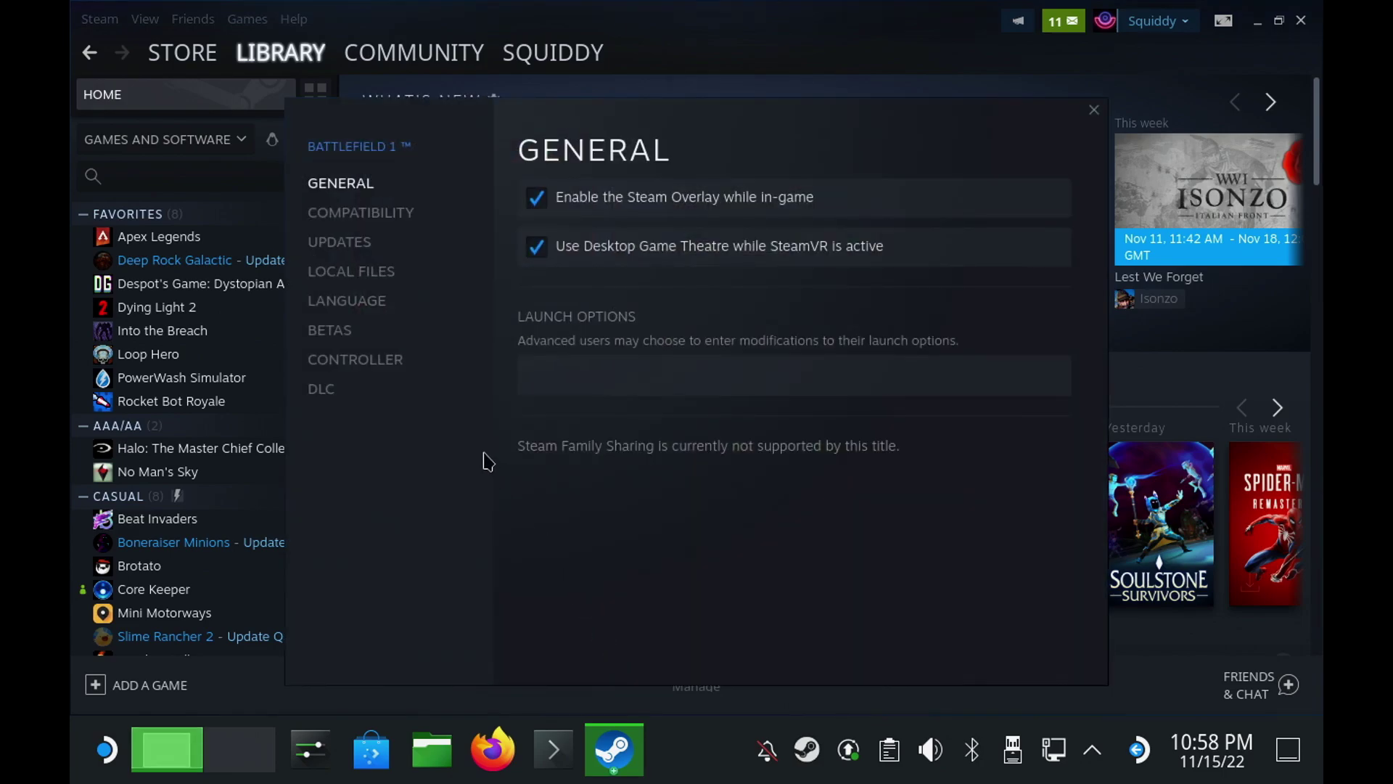
{"action": "left_click", "coordinate": [401, 273]}
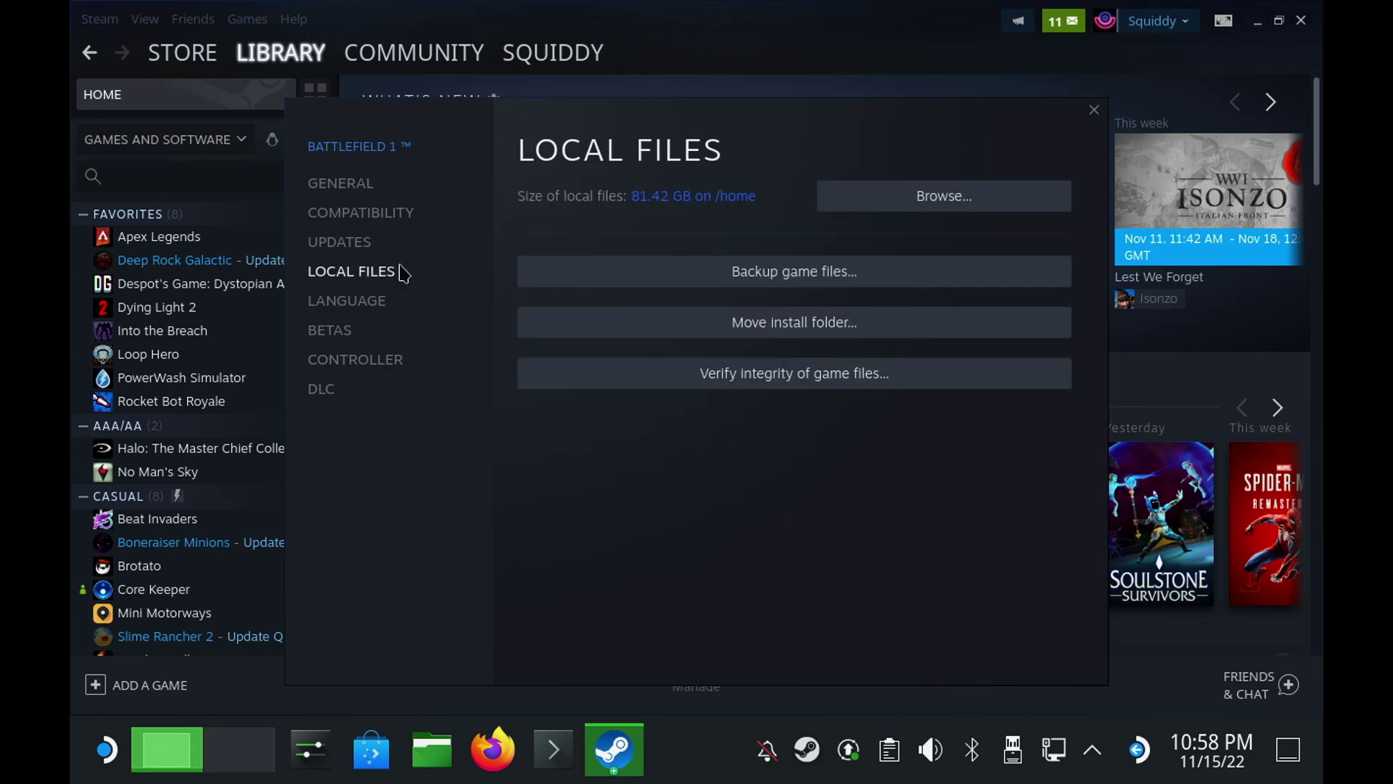
{"action": "left_click", "coordinate": [852, 195]}
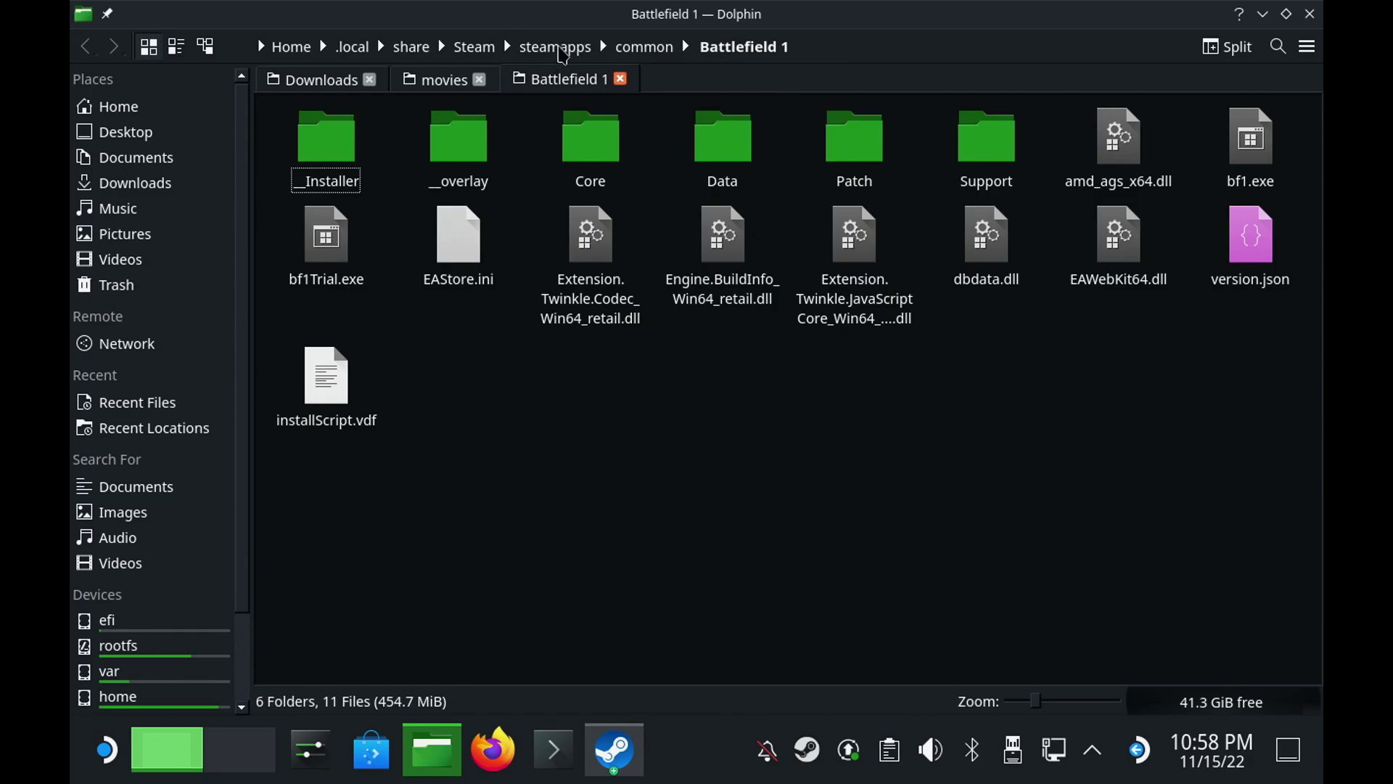
{"action": "left_click", "coordinate": [563, 48]}
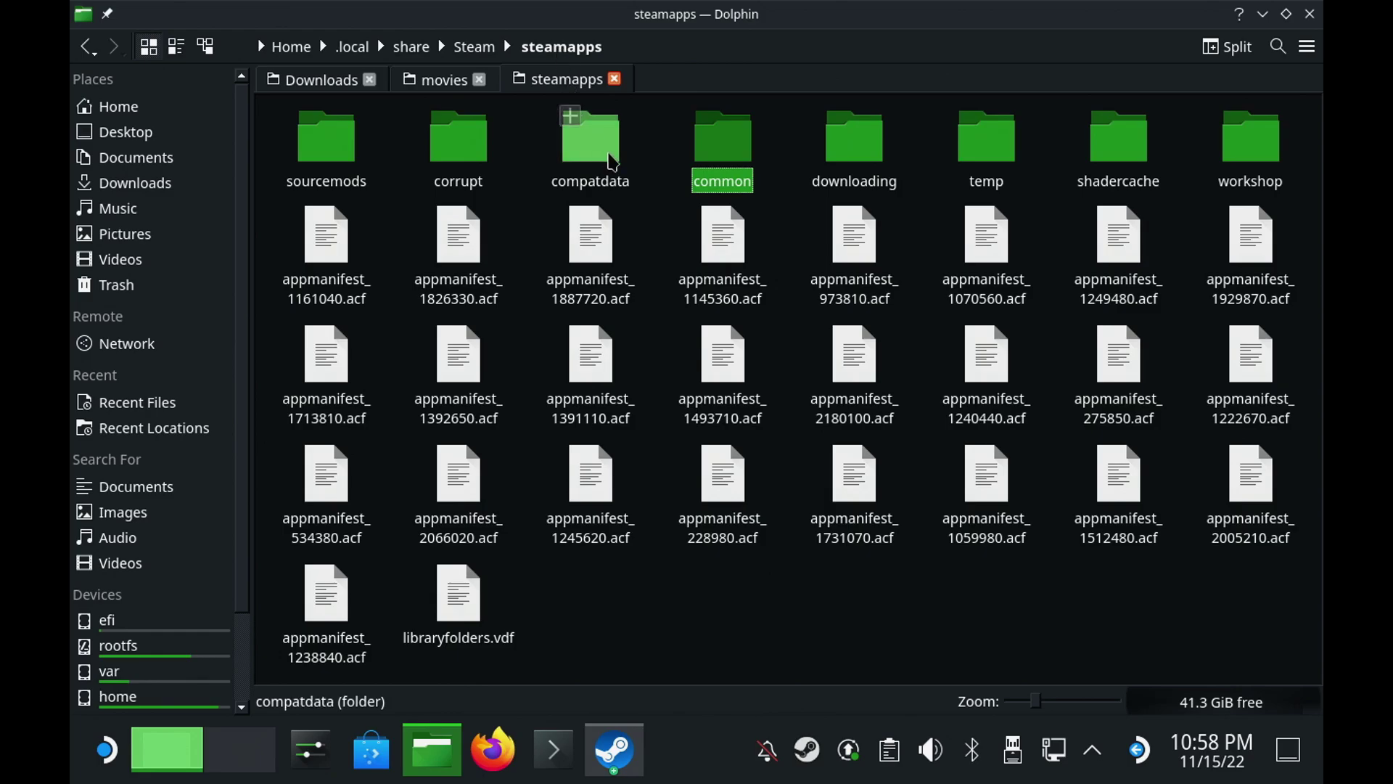
{"action": "left_click", "coordinate": [611, 153]}
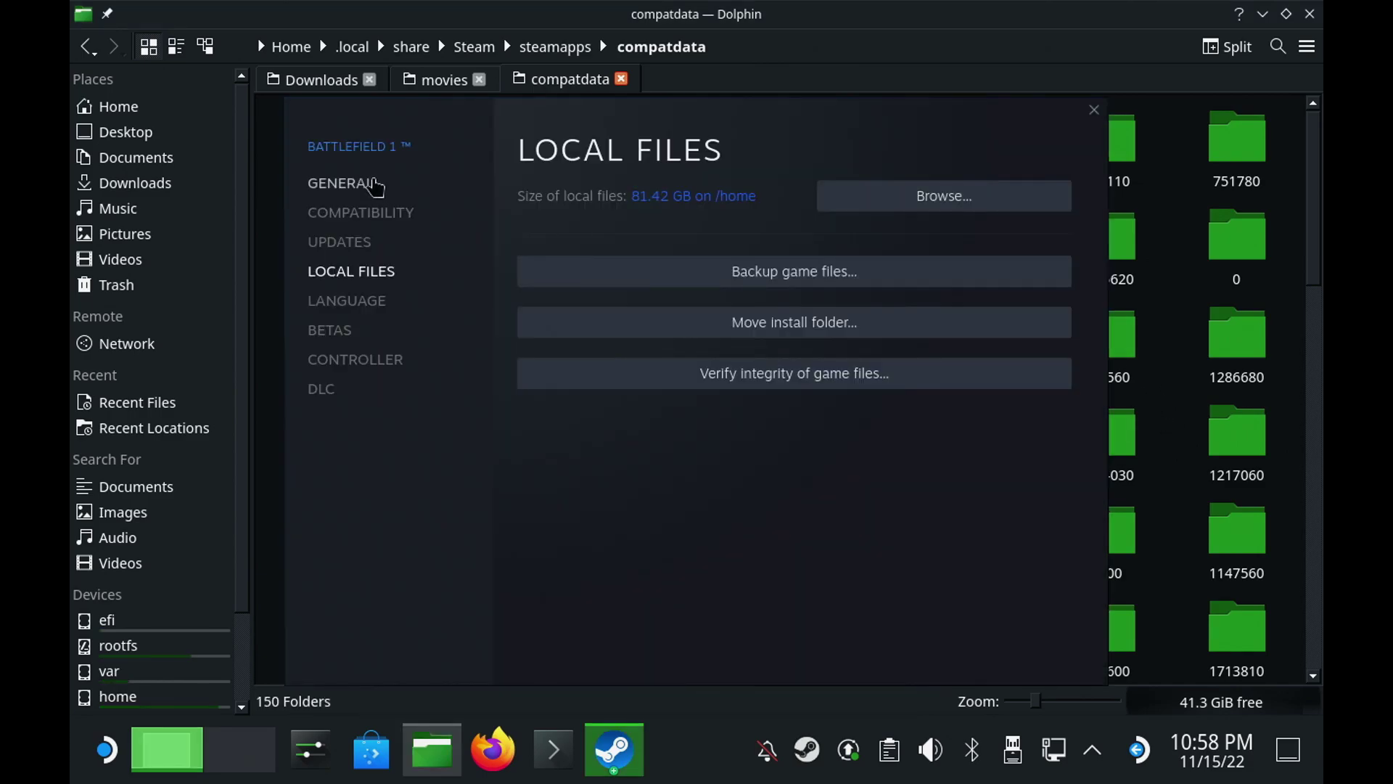
Step: Look up Battlefield 1's App ID in its update properties and open 1238840/pfx/drive_c inside compatdata
{"action": "left_click", "coordinate": [339, 246]}
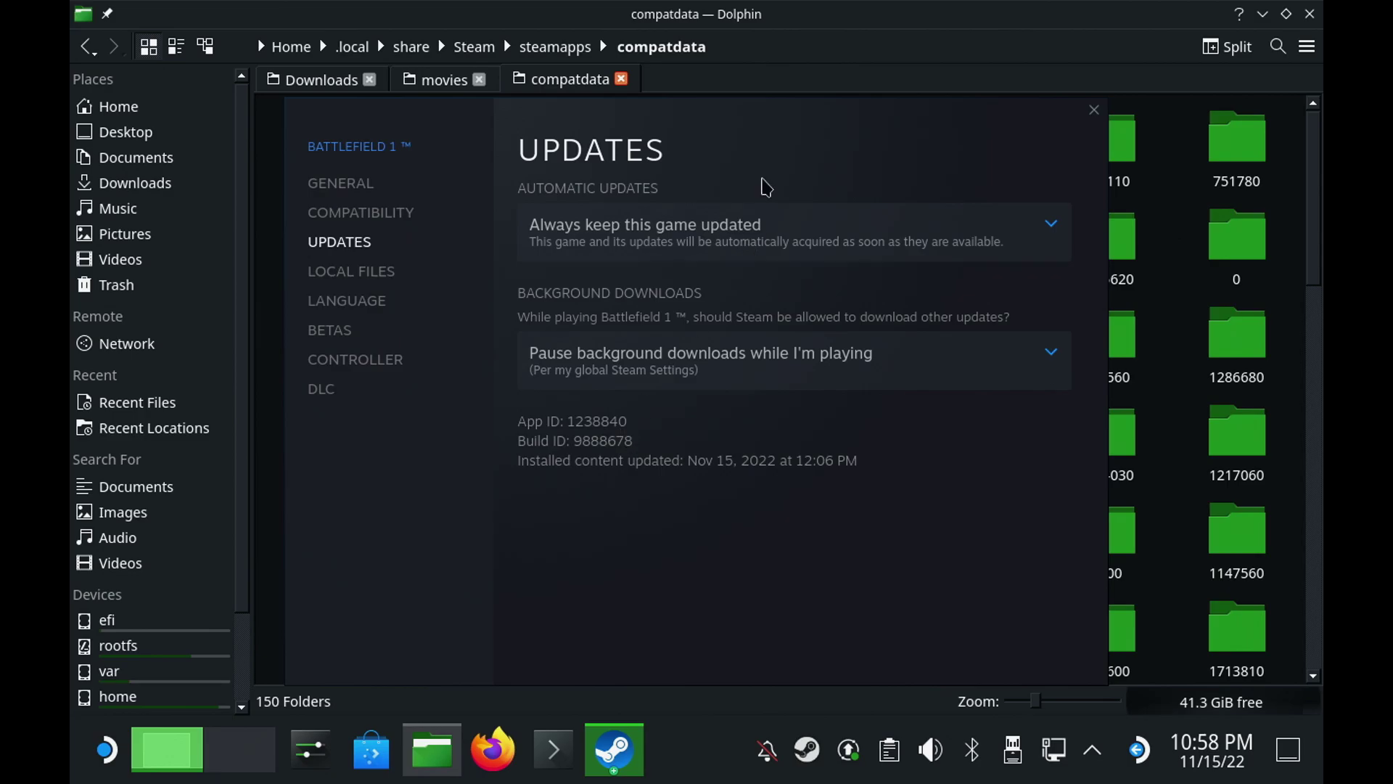
{"action": "left_click", "coordinate": [813, 24]}
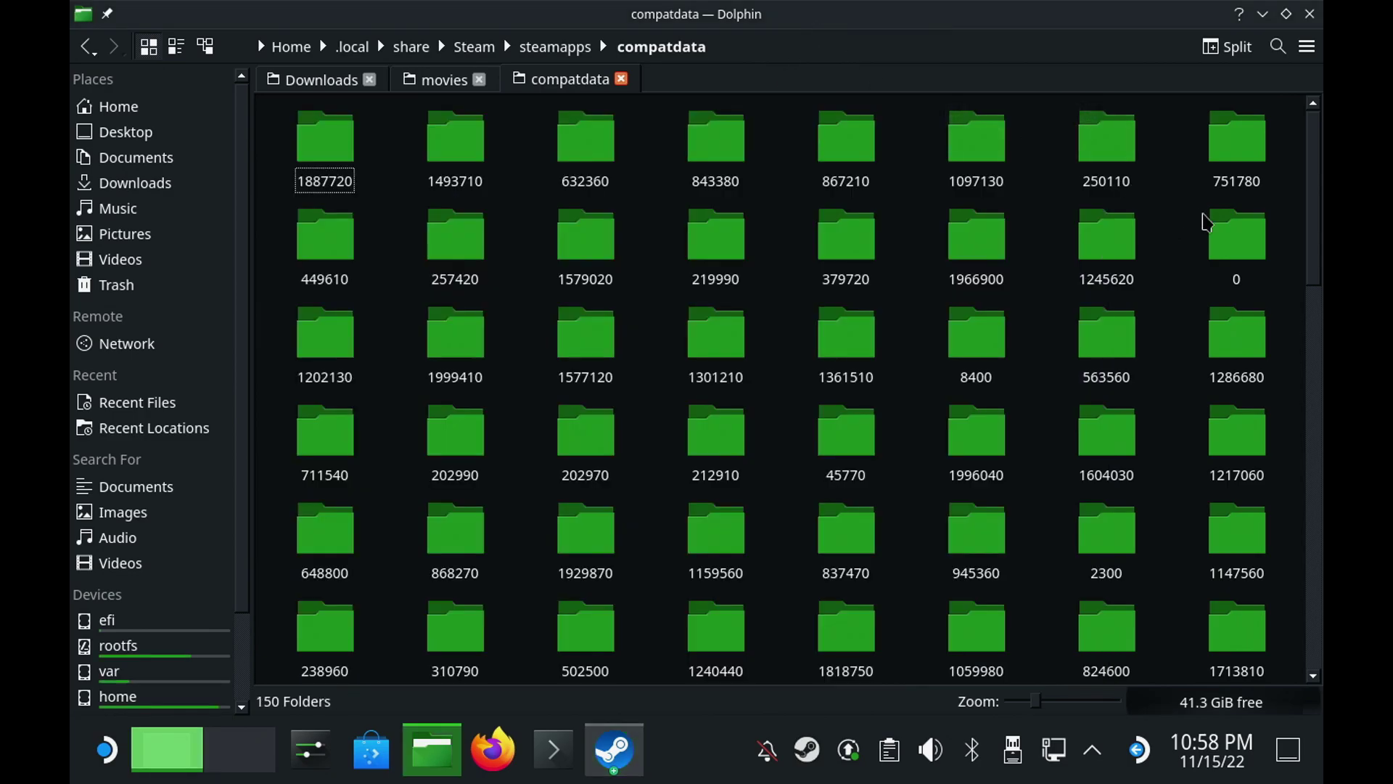
{"action": "scroll", "coordinate": [1313, 239], "scroll_direction": "down", "scroll_amount": 1}
{"action": "type", "text": "1238840"}
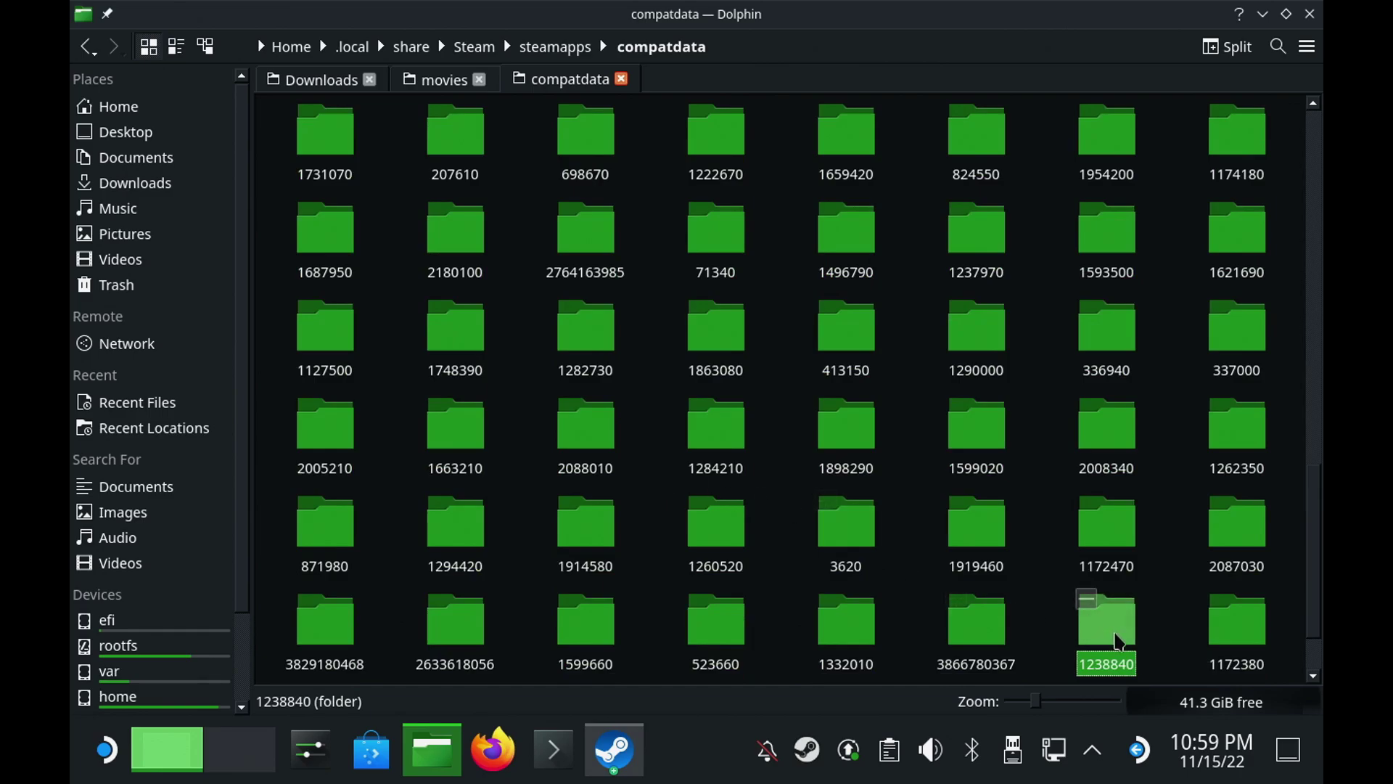
{"action": "double_click", "coordinate": [1115, 640]}
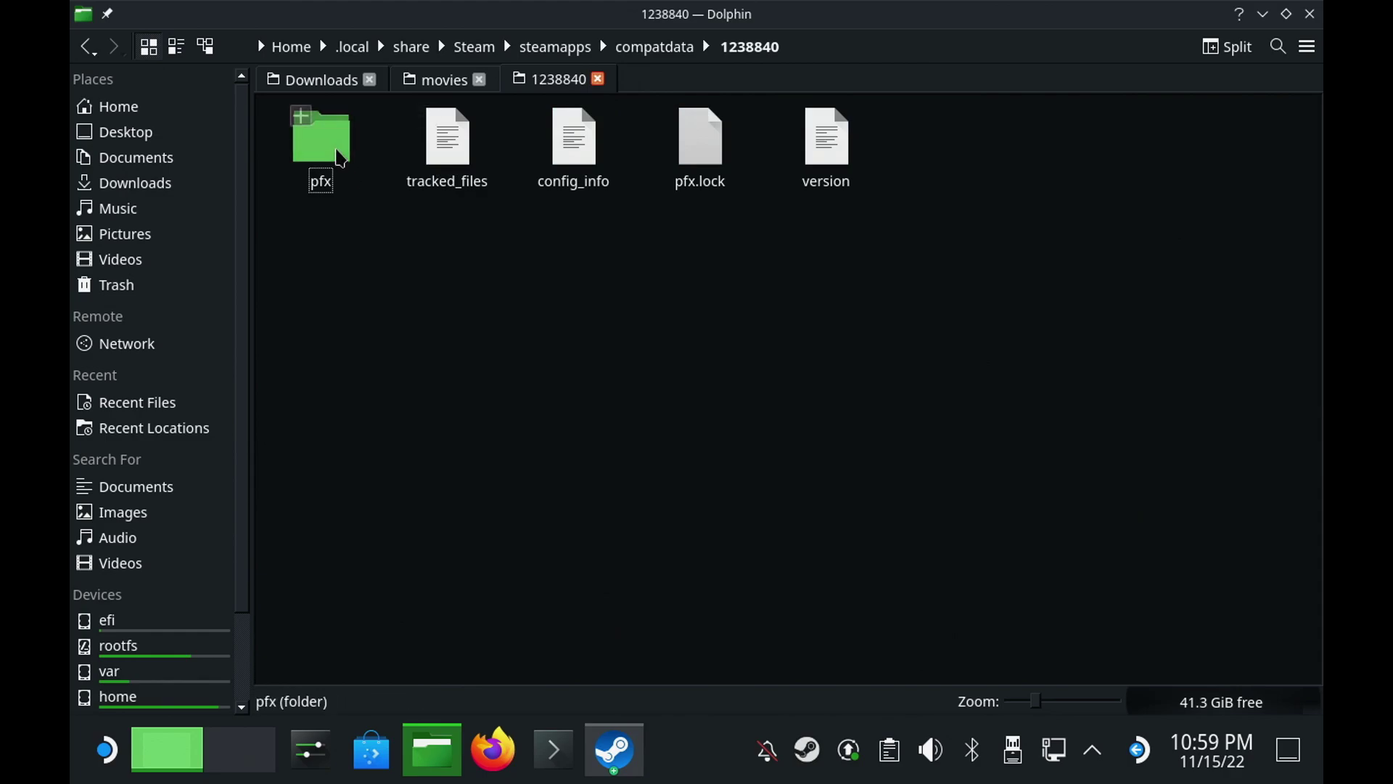
{"action": "double_click", "coordinate": [341, 158]}
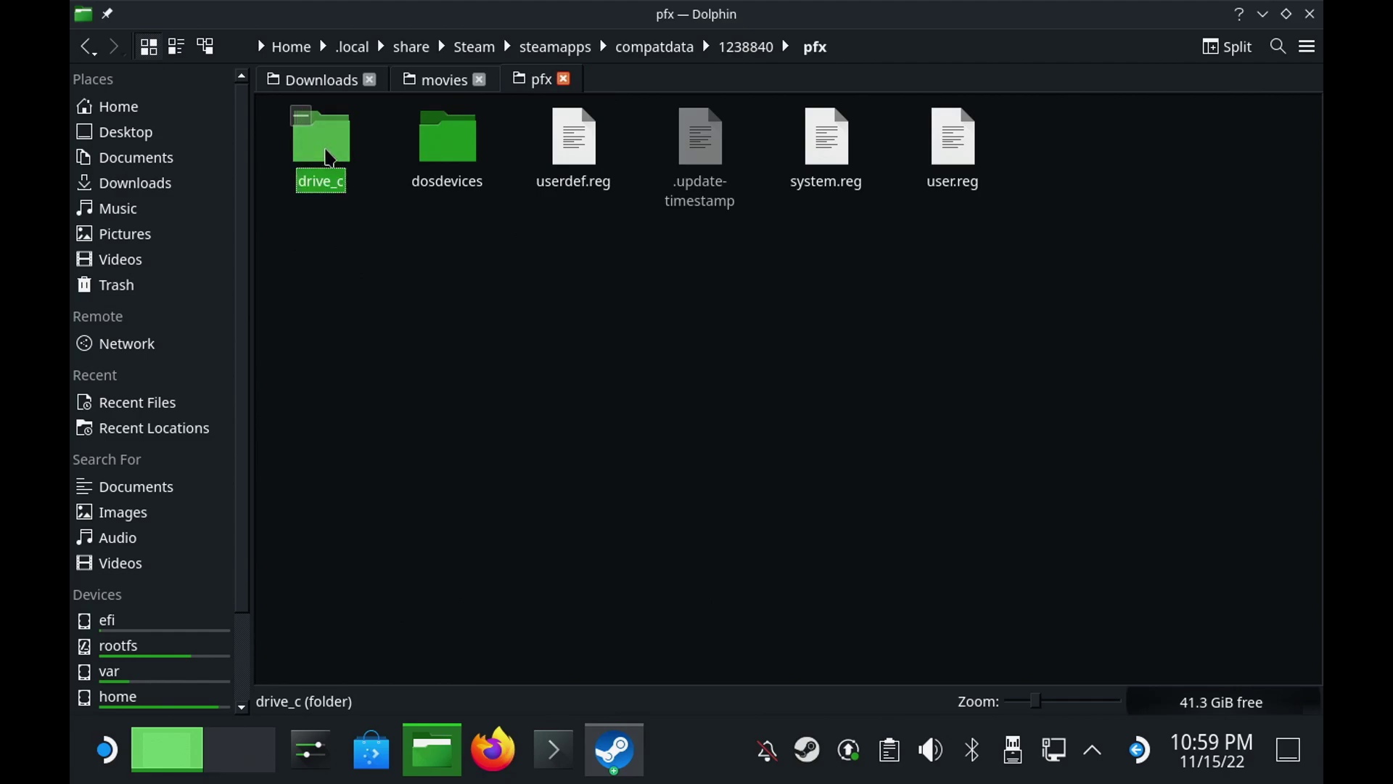
{"action": "double_click", "coordinate": [329, 158]}
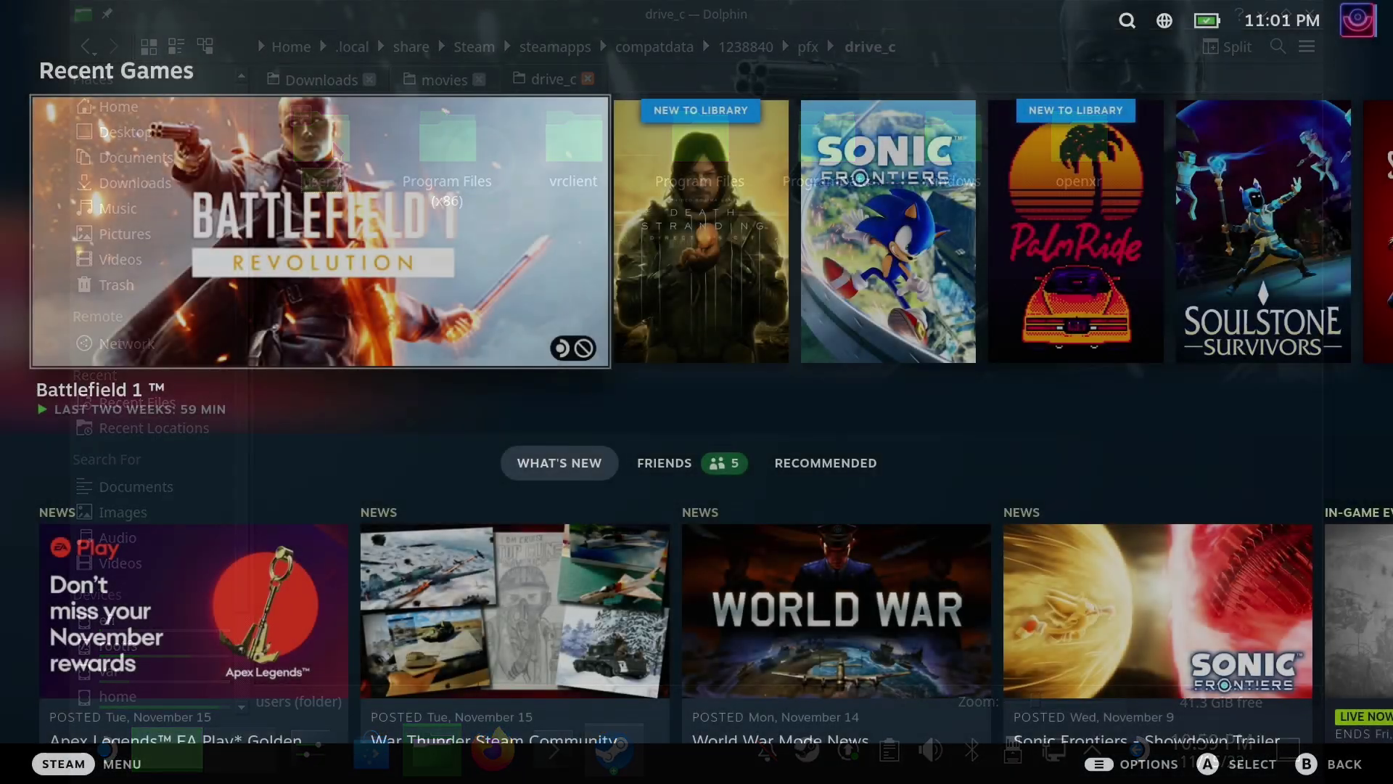
Step: Show the Delete Proton files option among Battlefield 1's developer options in gaming mode, and back out to the game page
{"action": "key", "text": "Return"}
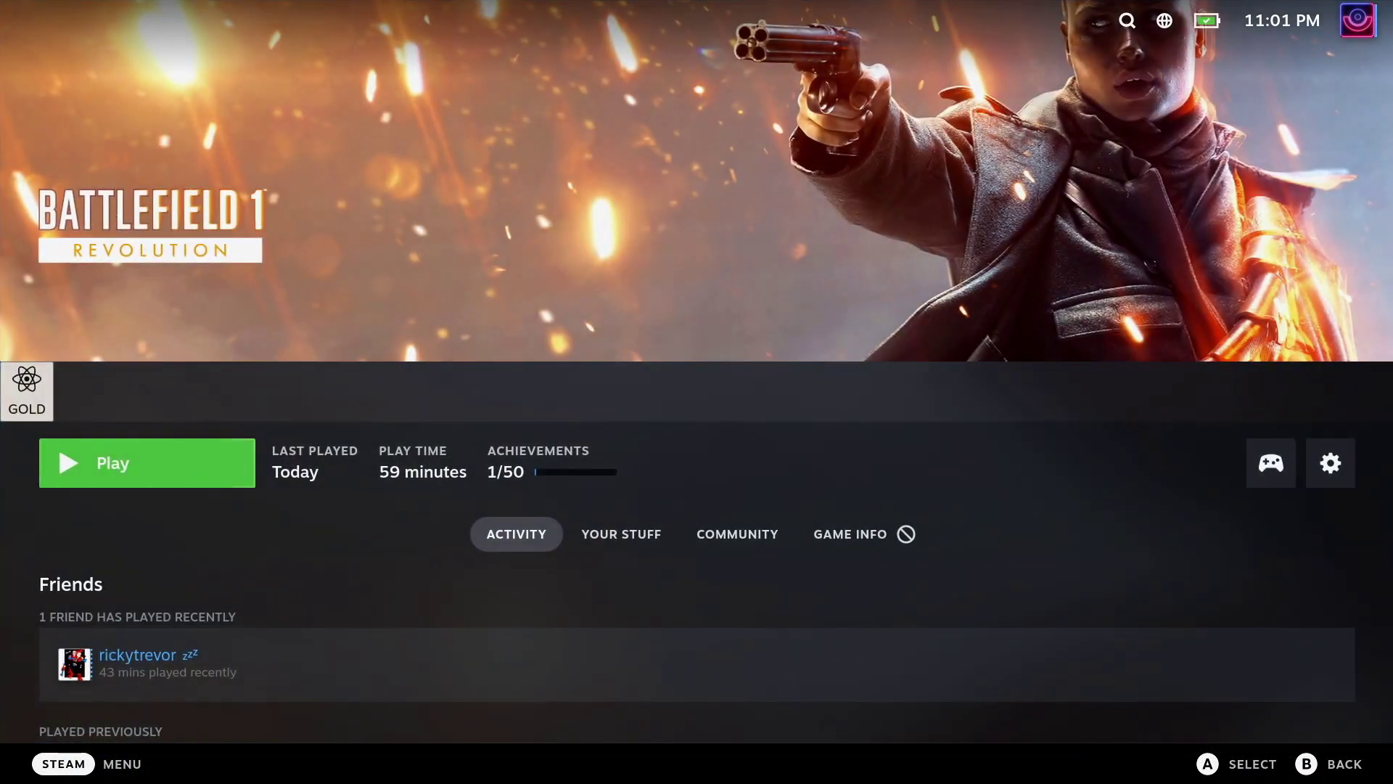
{"action": "key", "text": "Right"}
{"action": "key", "text": "Right"}
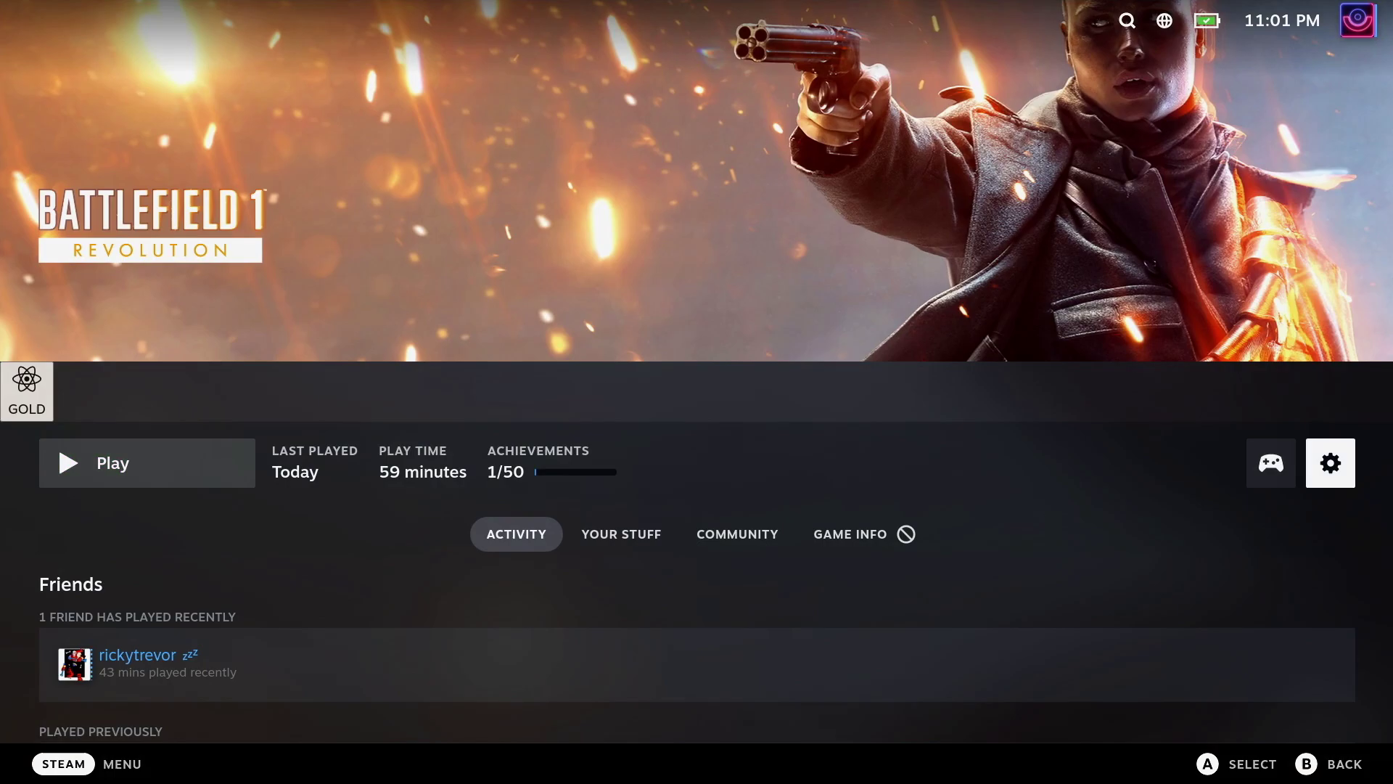
{"action": "key", "text": "Return"}
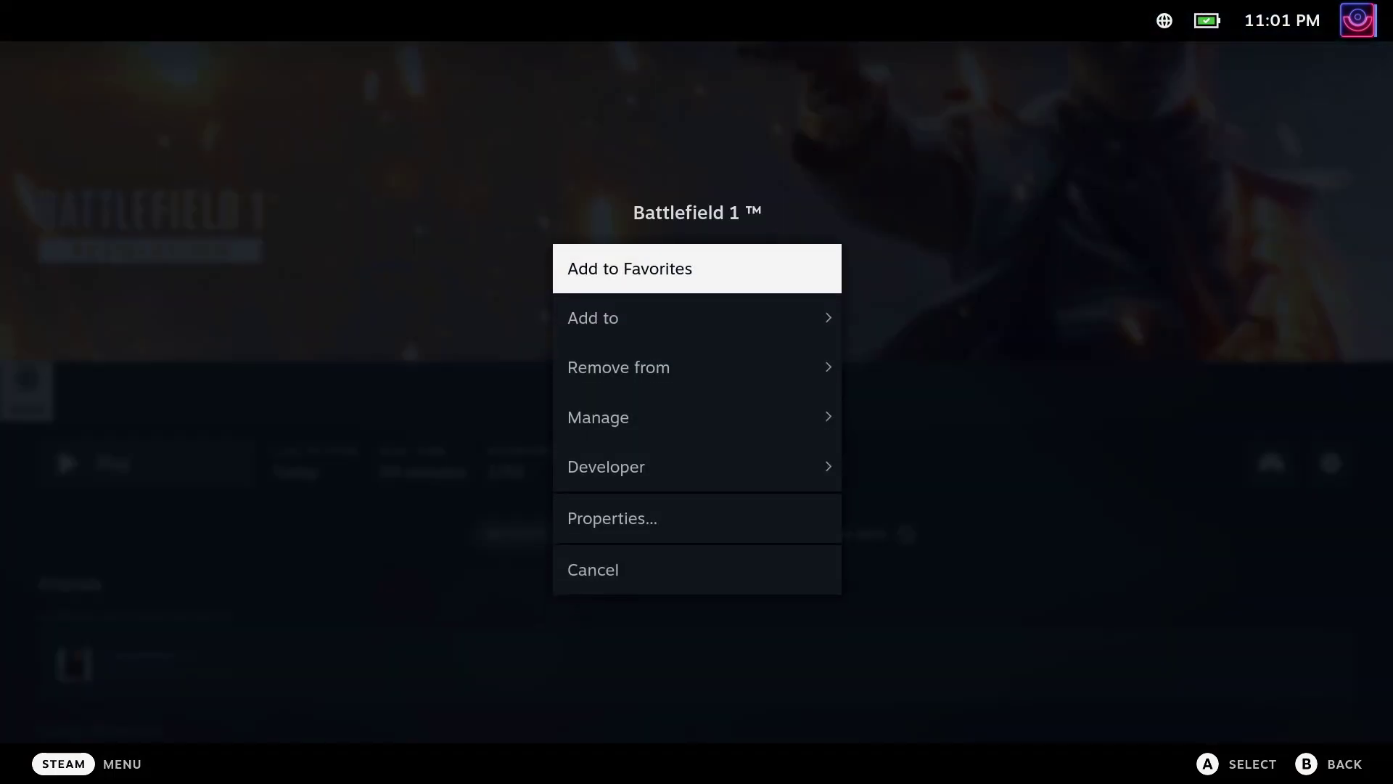
{"action": "key", "text": "Down"}
{"action": "key", "text": "Down"}
{"action": "key", "text": "Down"}
{"action": "key", "text": "Down"}
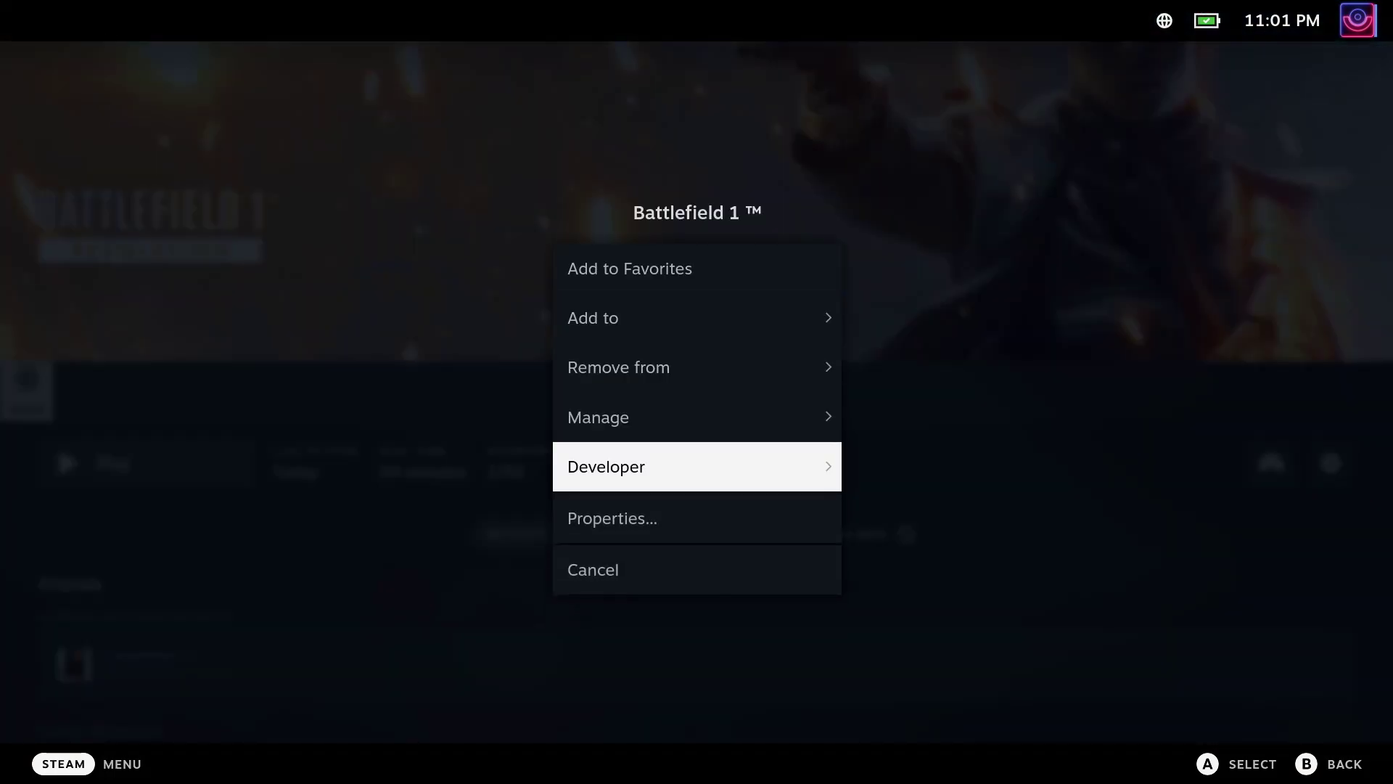
{"action": "key", "text": "Right"}
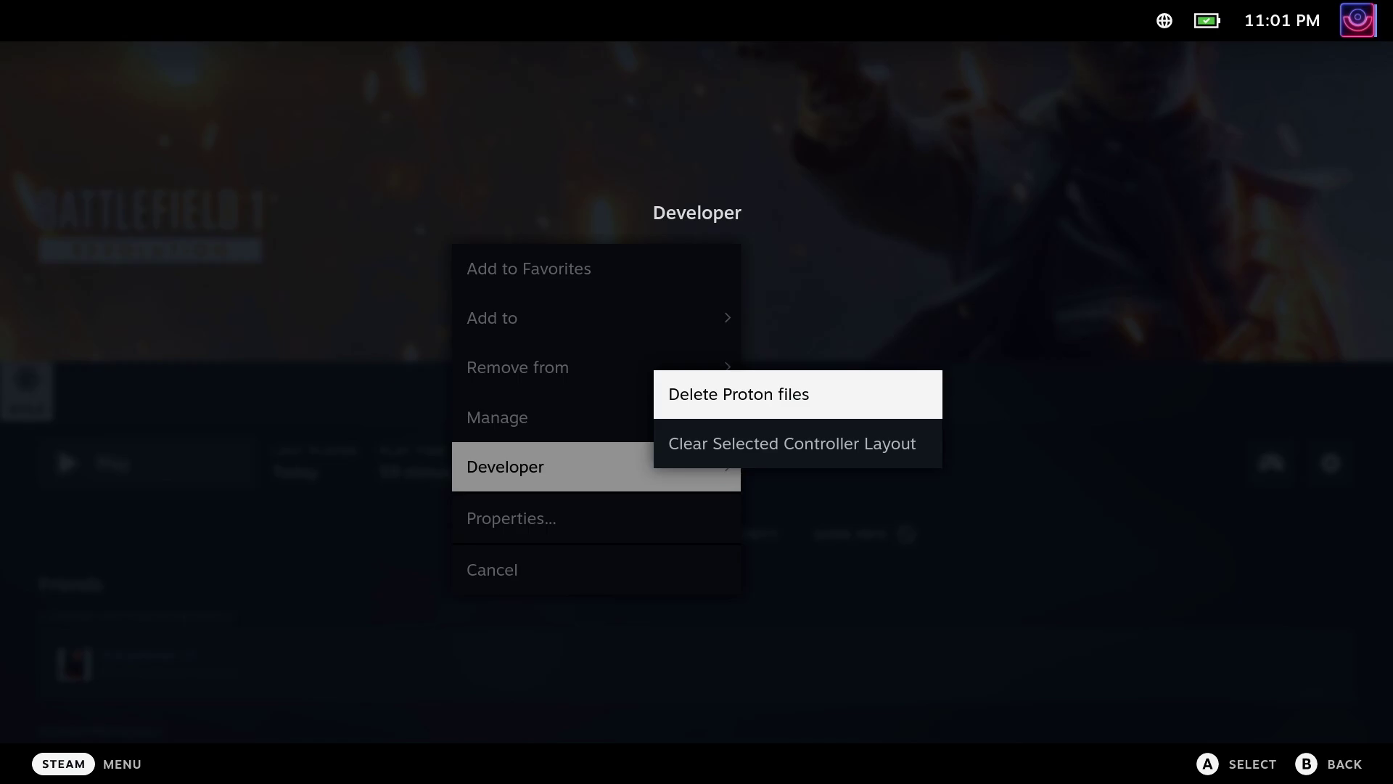
{"action": "key", "text": "Escape"}
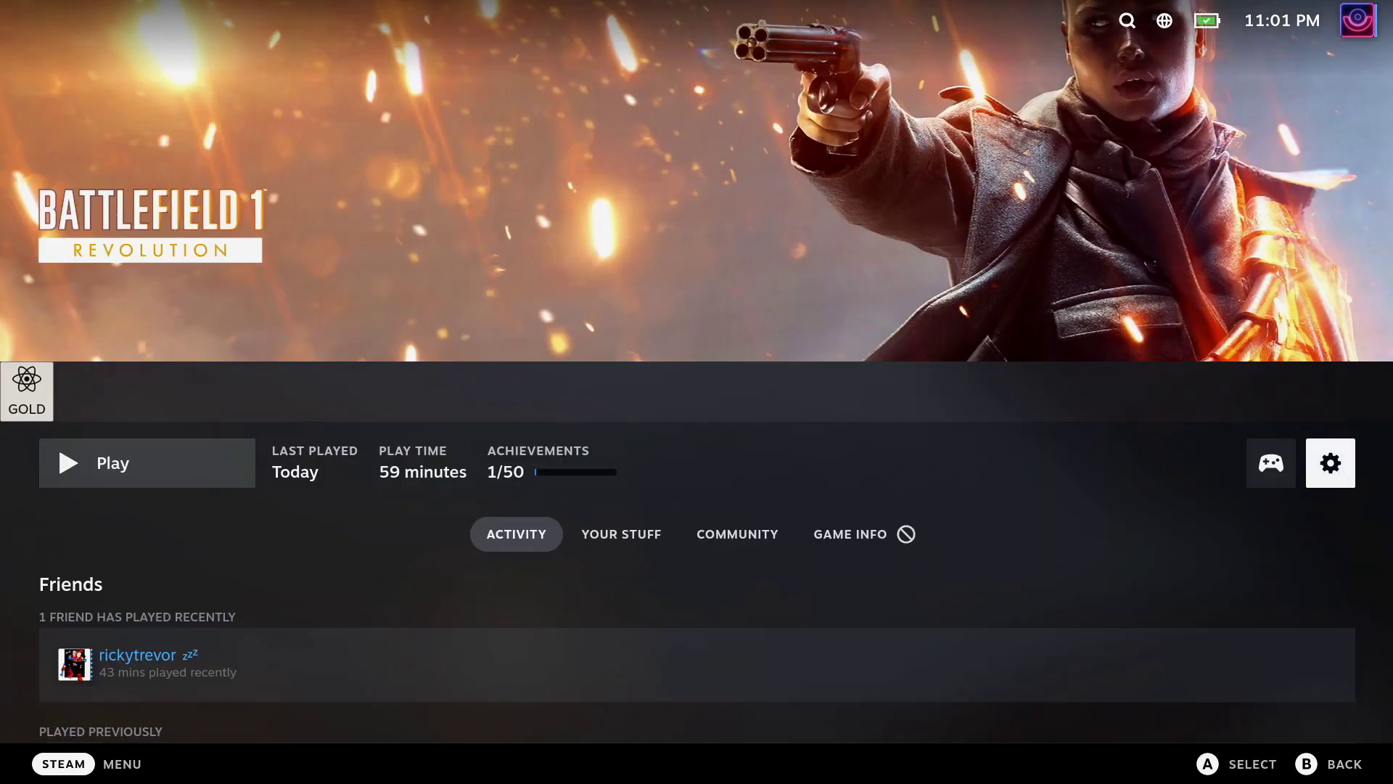
Step: Launch Battlefield 1, continue past the EA welcome screen, and accept the data-sharing notice
{"action": "key", "text": "Left"}
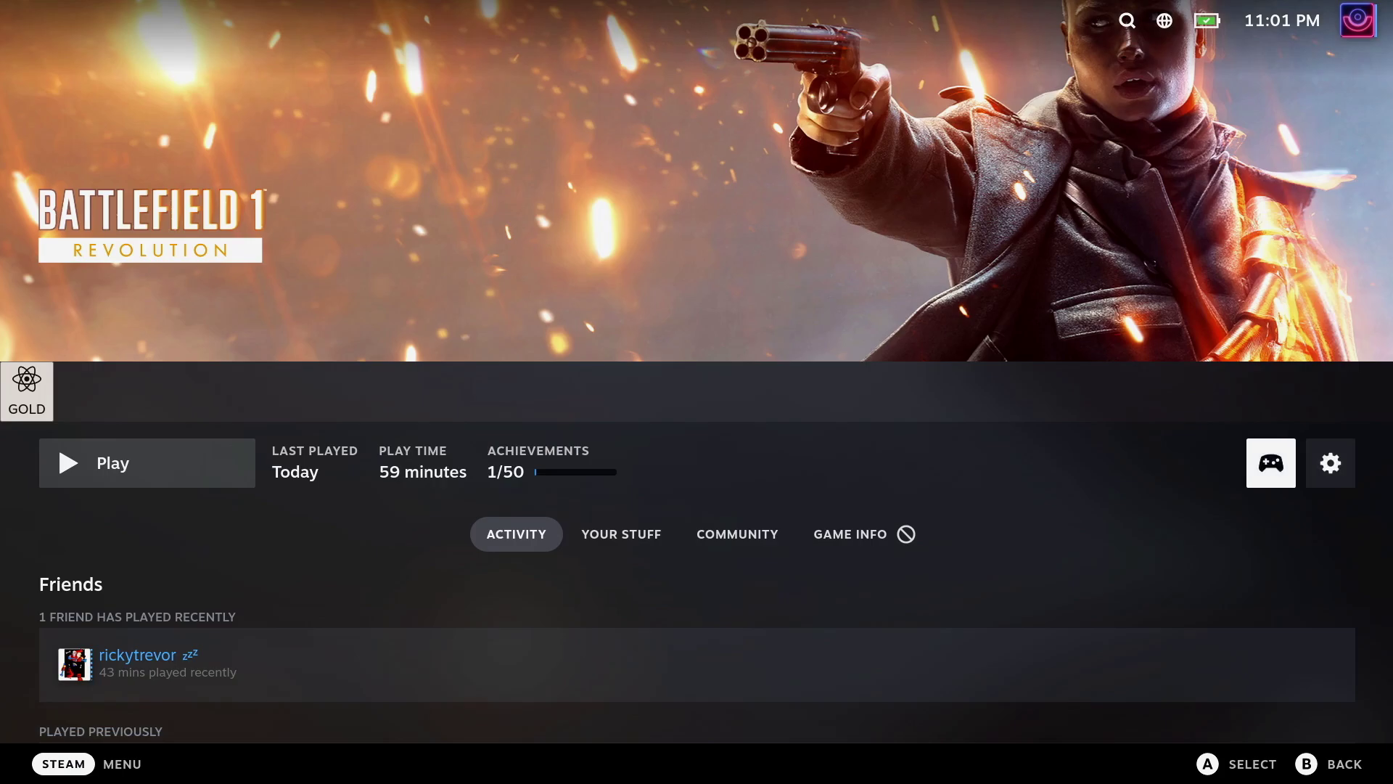
{"action": "key", "text": "Left"}
{"action": "key", "text": "Return"}
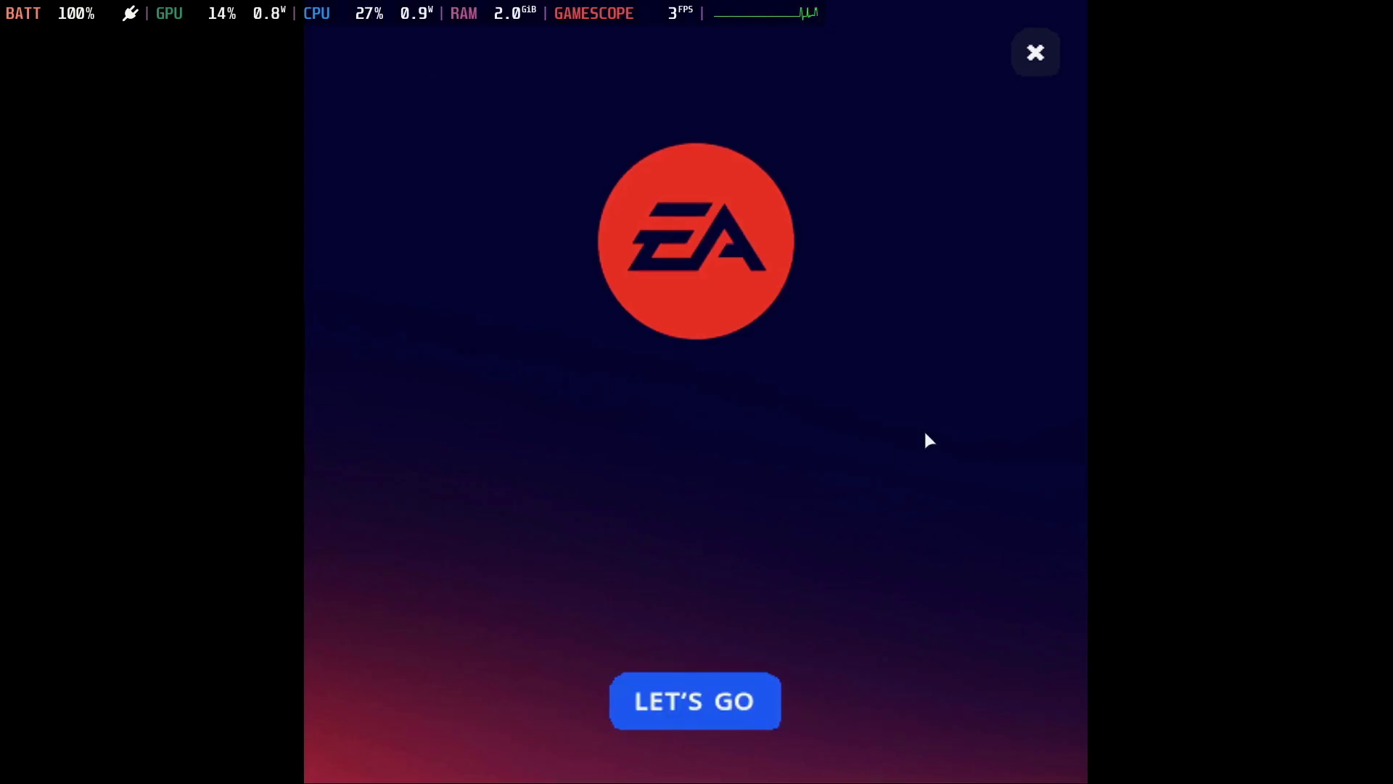
{"action": "left_click", "coordinate": [702, 694]}
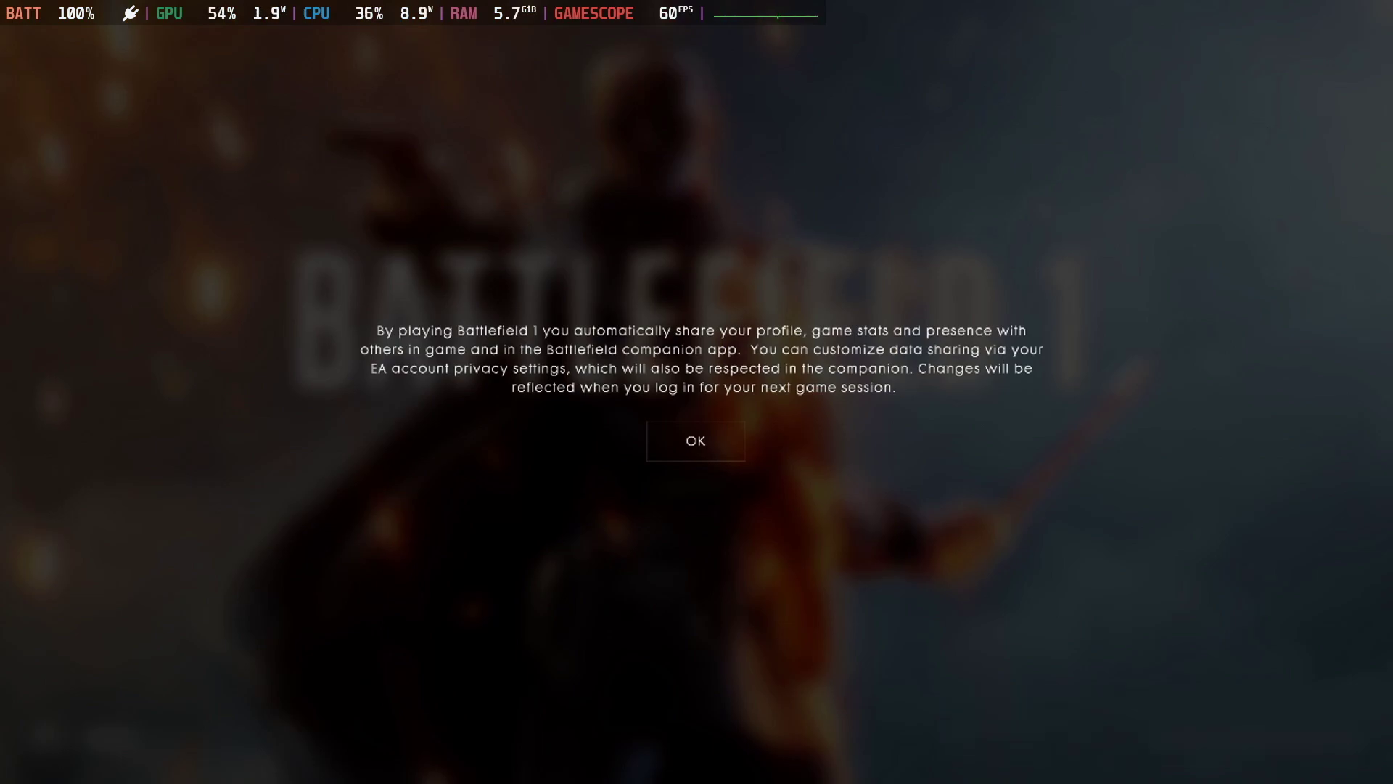
{"action": "left_click", "coordinate": [696, 440]}
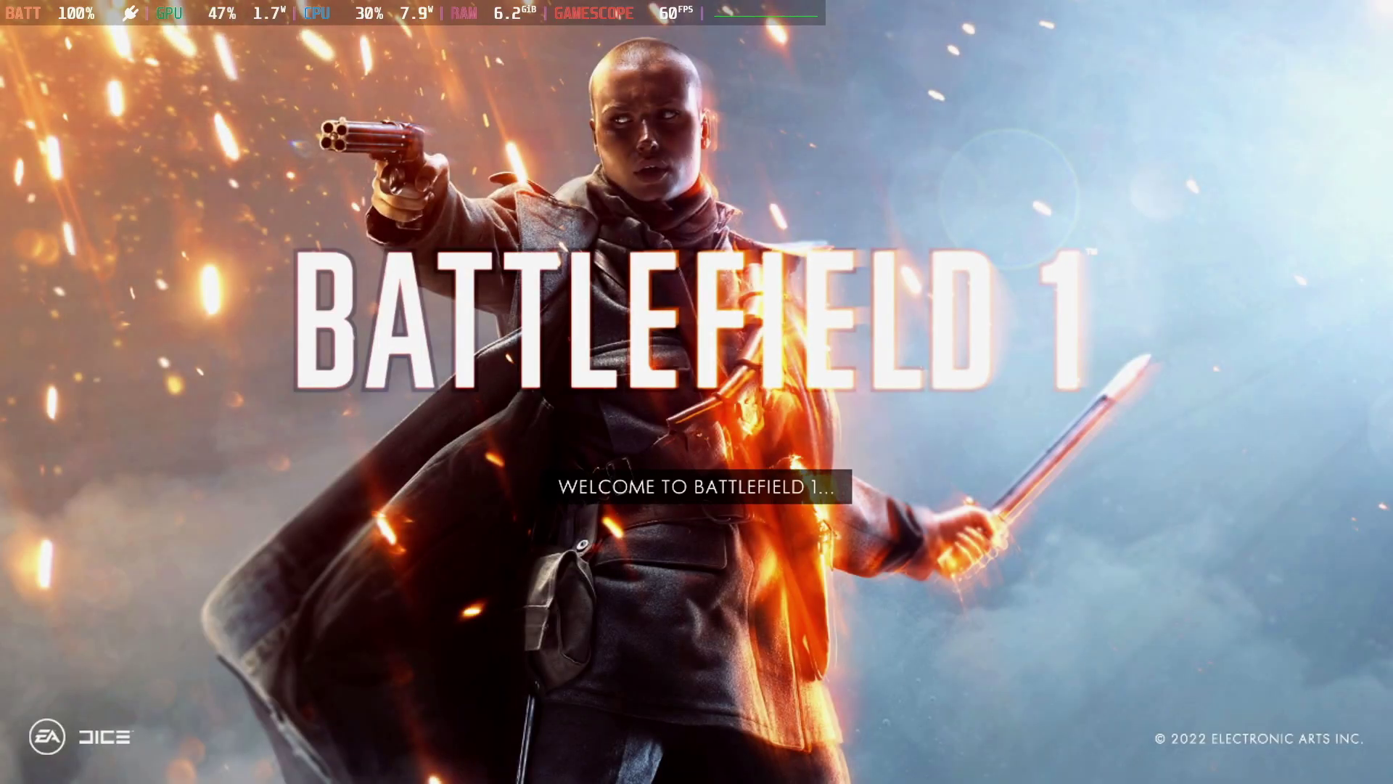
Step: Open the System settings of the Steam Deck and go to the Enable Developer Mode option
{"action": "key", "text": "super"}
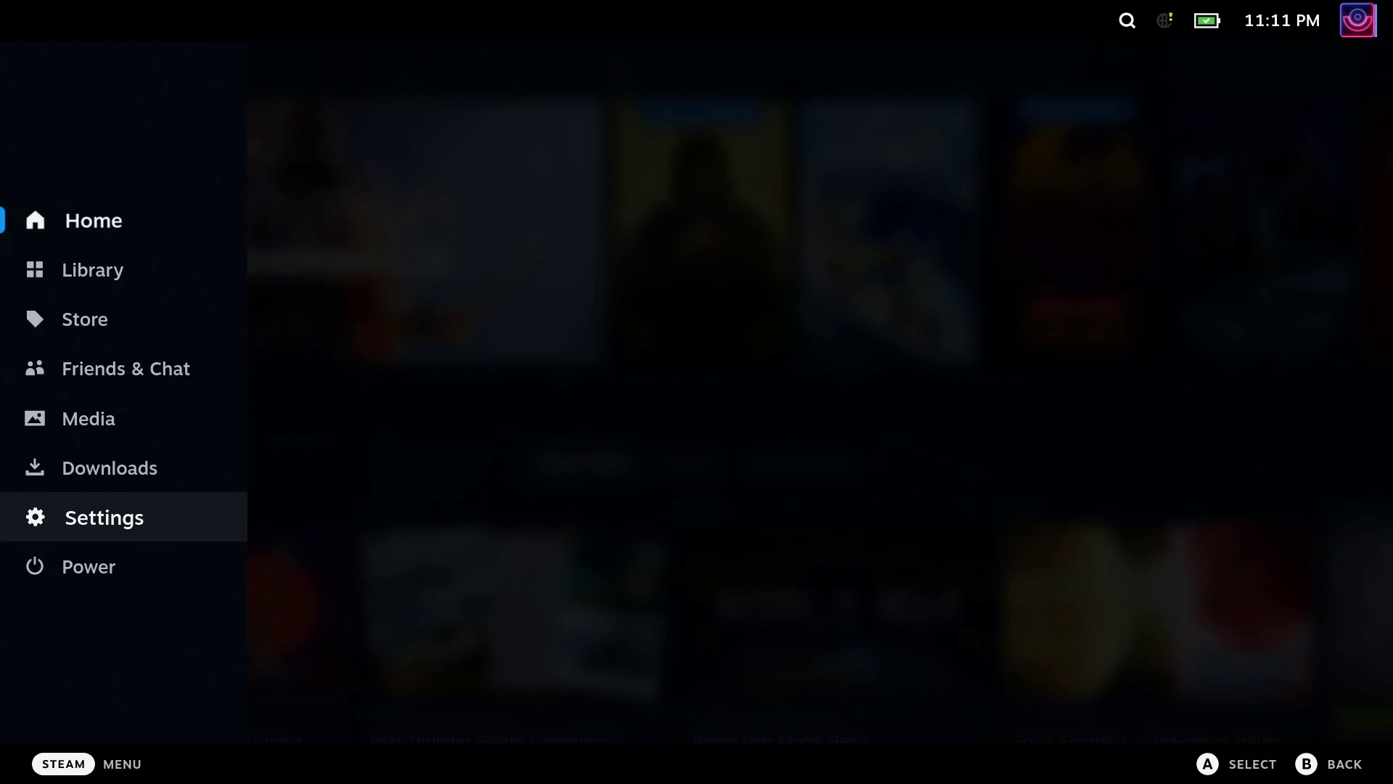
{"action": "key", "text": "Return"}
{"action": "key", "text": "Down"}
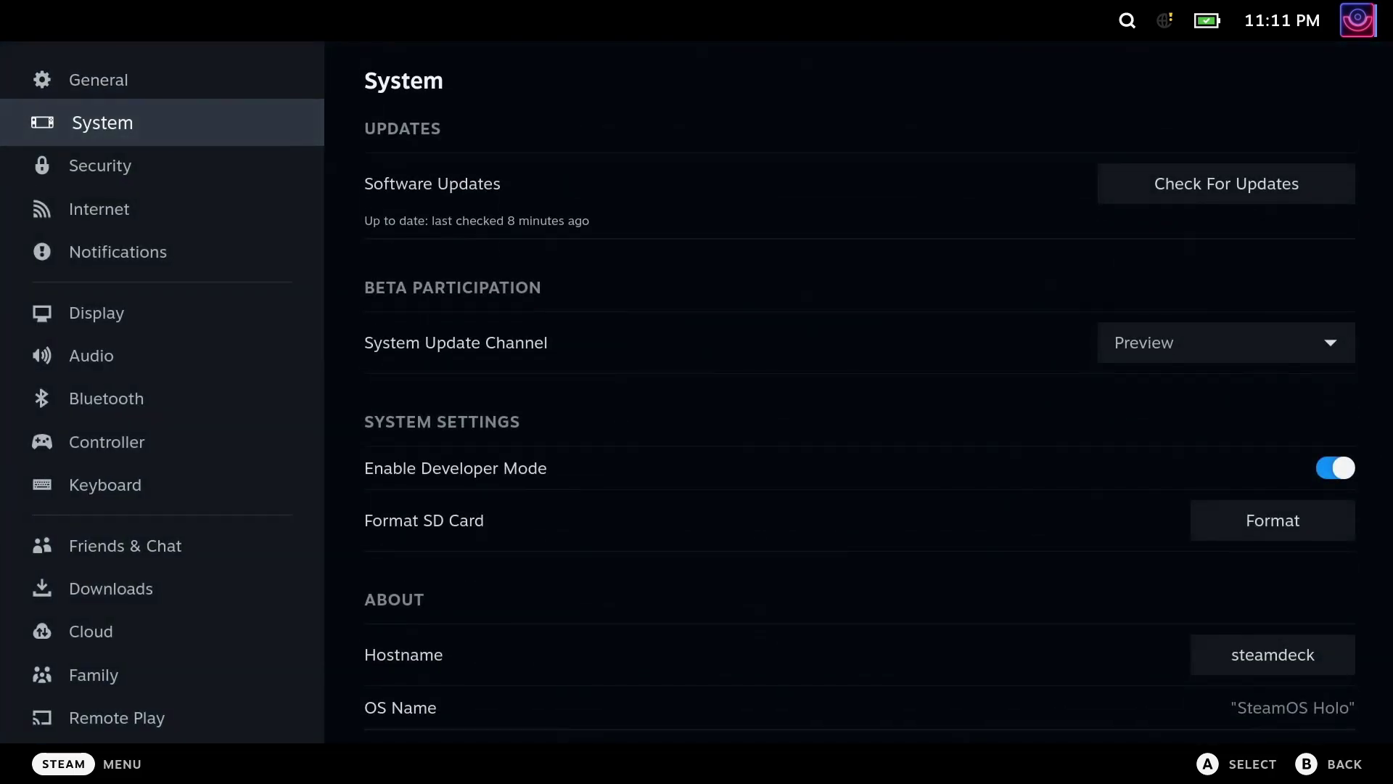
{"action": "key", "text": "Right"}
{"action": "key", "text": "Down"}
{"action": "key", "text": "Down"}
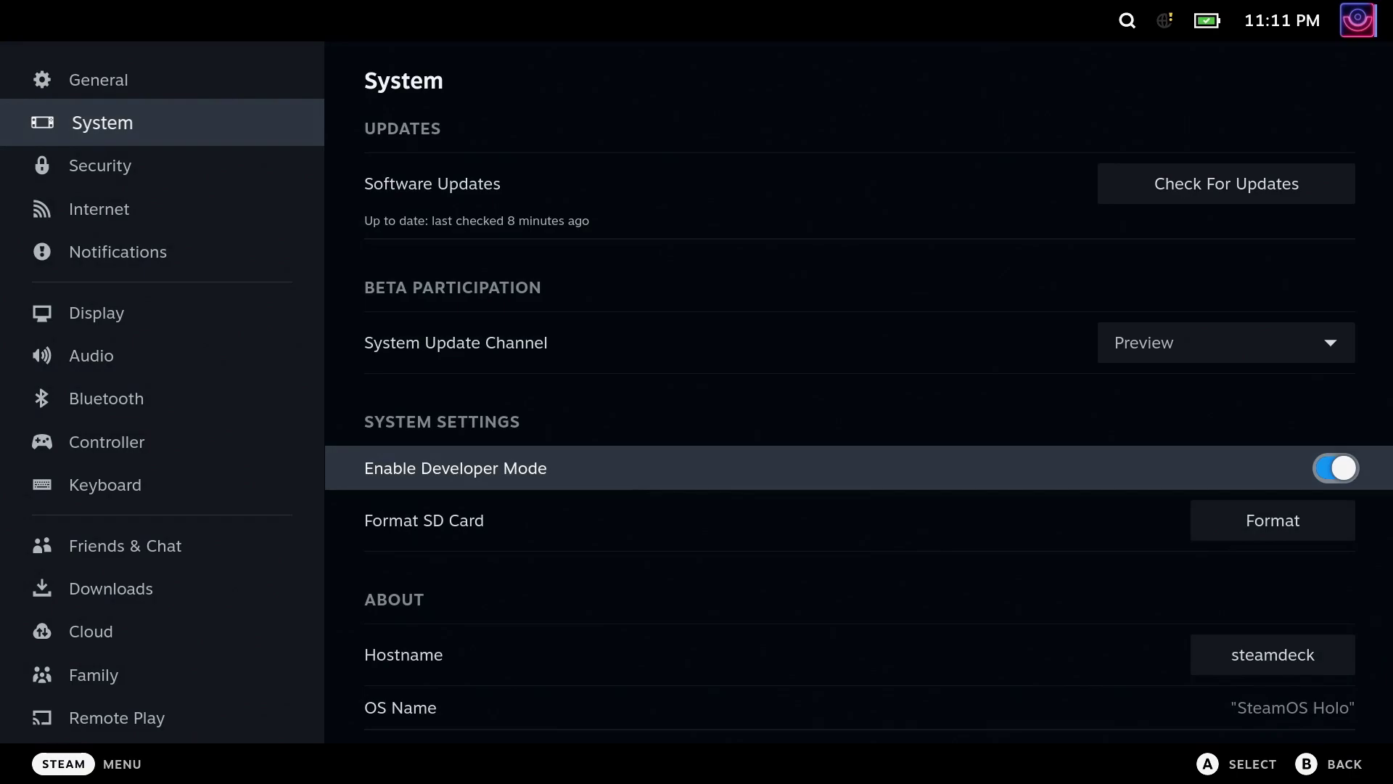